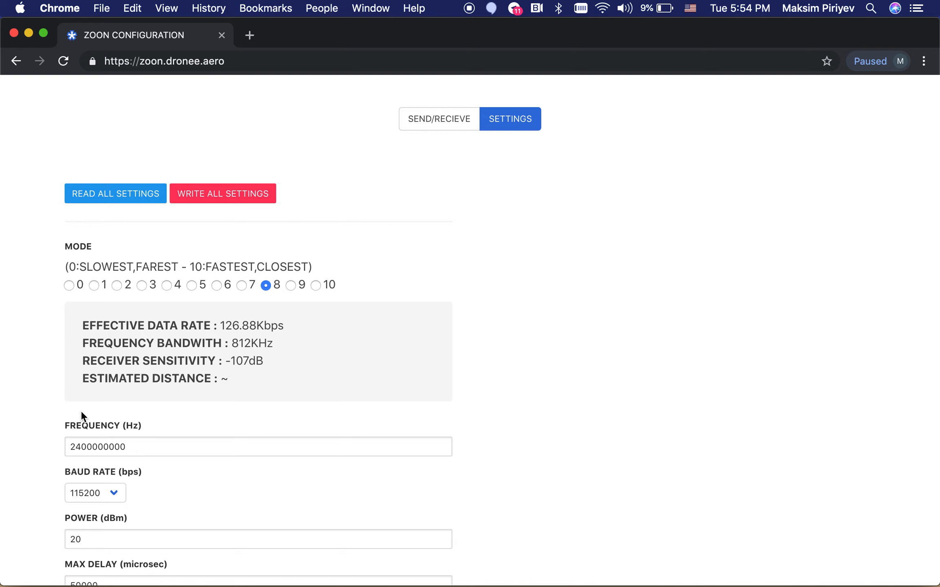
Compare the radio characteristics of modes 0, 1, 10 and 7, and finish with mode 8 selected.
{"action": "scroll", "coordinate": [81, 411], "scroll_direction": "down", "scroll_amount": 2}
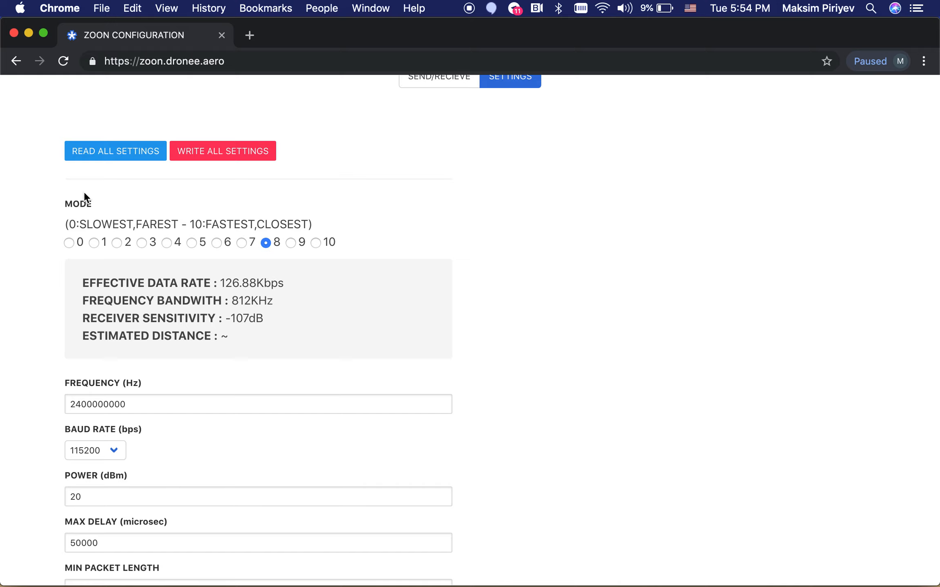
{"action": "left_click", "coordinate": [69, 243]}
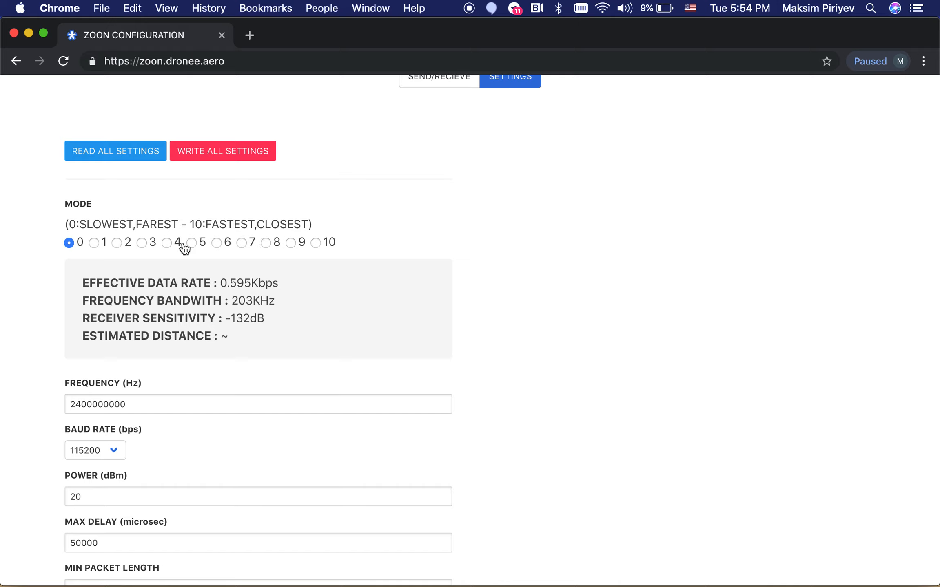
{"action": "left_click", "coordinate": [93, 243]}
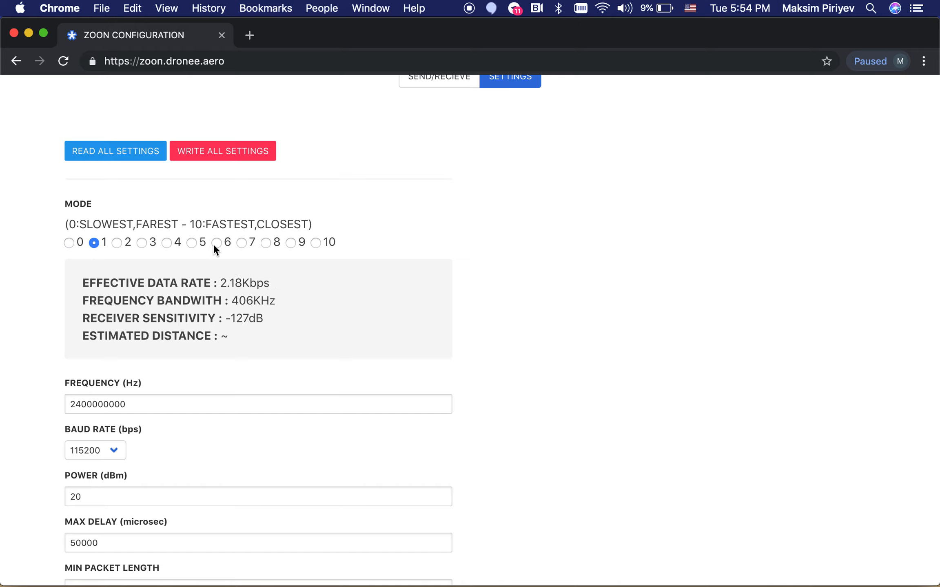
{"action": "left_click", "coordinate": [317, 244]}
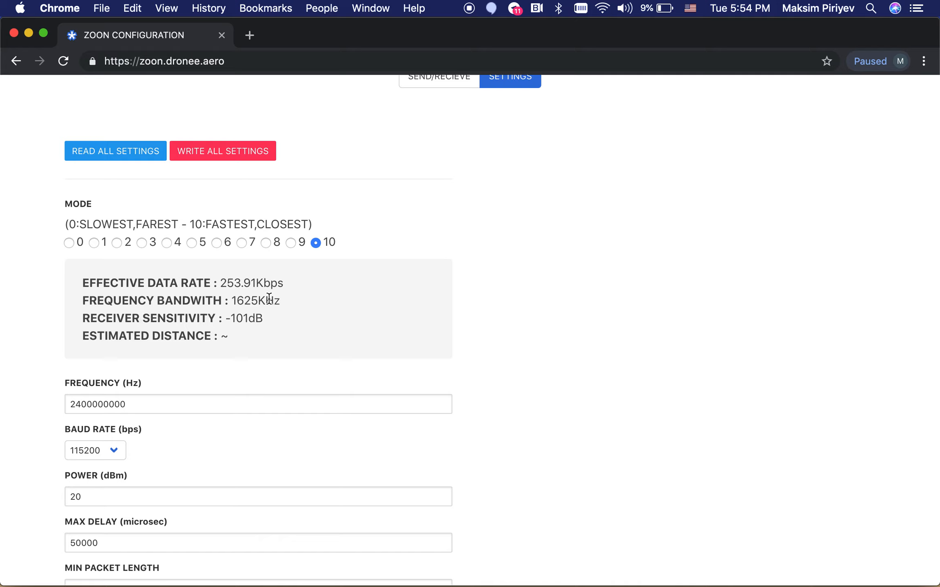
{"action": "left_click", "coordinate": [242, 244]}
{"action": "left_click", "coordinate": [267, 244]}
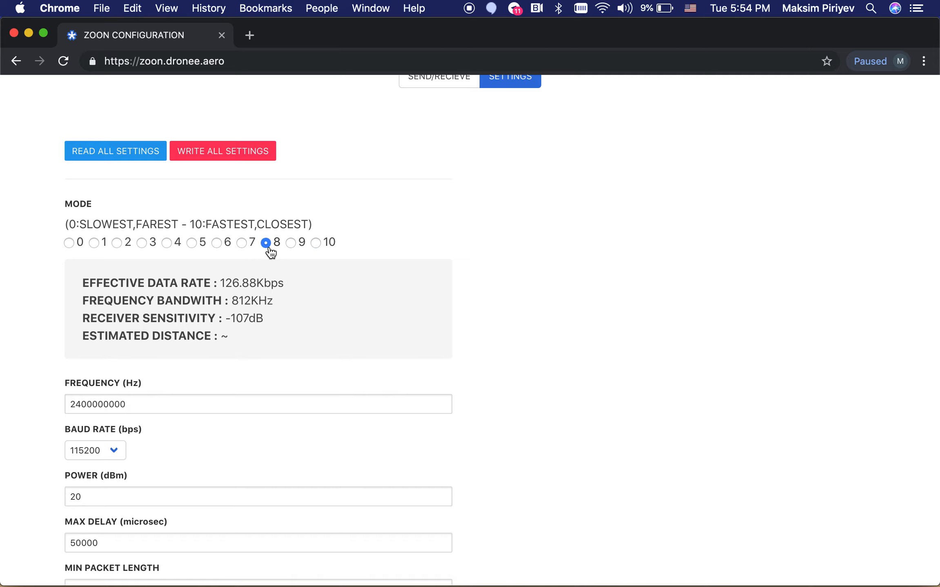
{"action": "scroll", "coordinate": [397, 298], "scroll_direction": "down", "scroll_amount": 5}
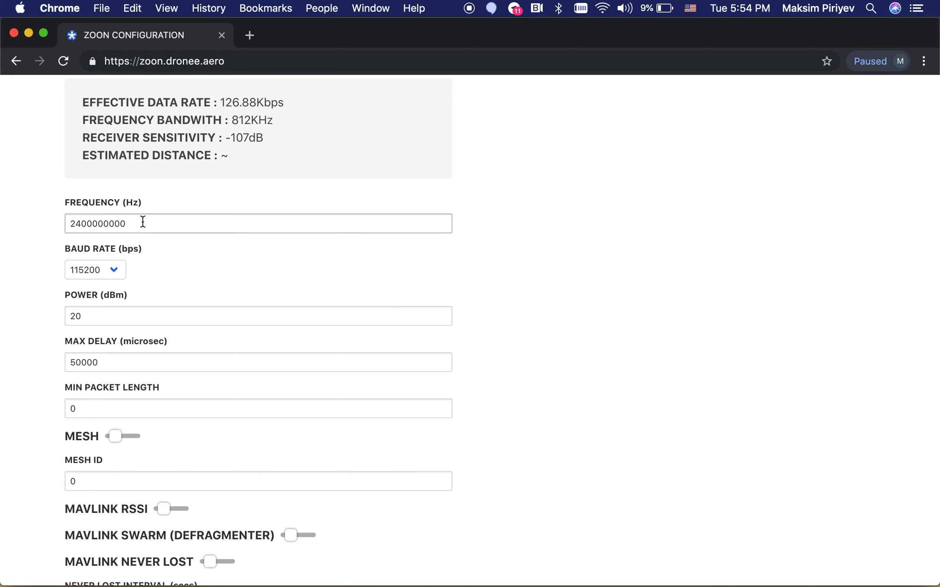
{"action": "left_click", "coordinate": [90, 226]}
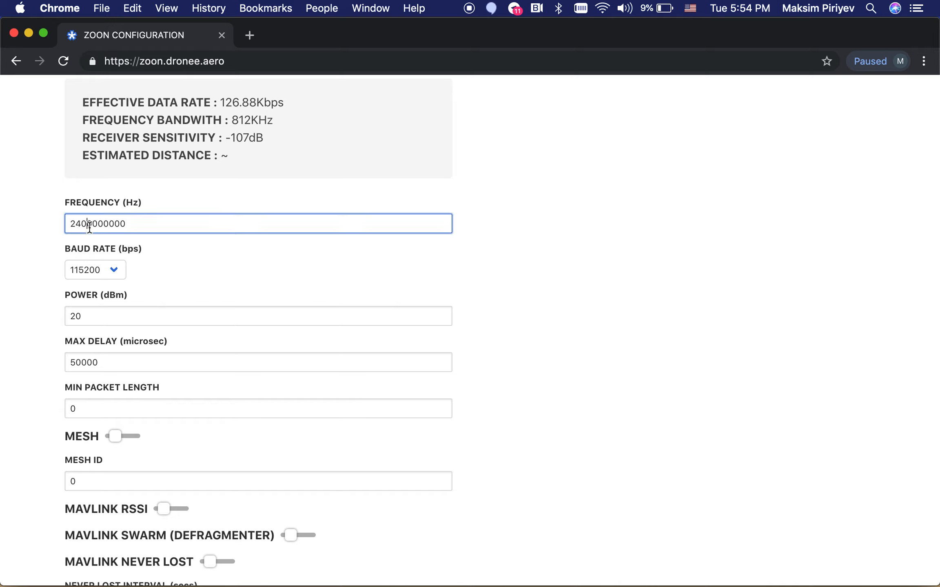
{"action": "key", "text": "BackSpace"}
{"action": "type", "text": "5"}
{"action": "left_click", "coordinate": [118, 267]}
{"action": "left_click", "coordinate": [156, 306]}
Try a power of 18 dBm and set it back to 20 dBm.
{"action": "left_click", "coordinate": [153, 319]}
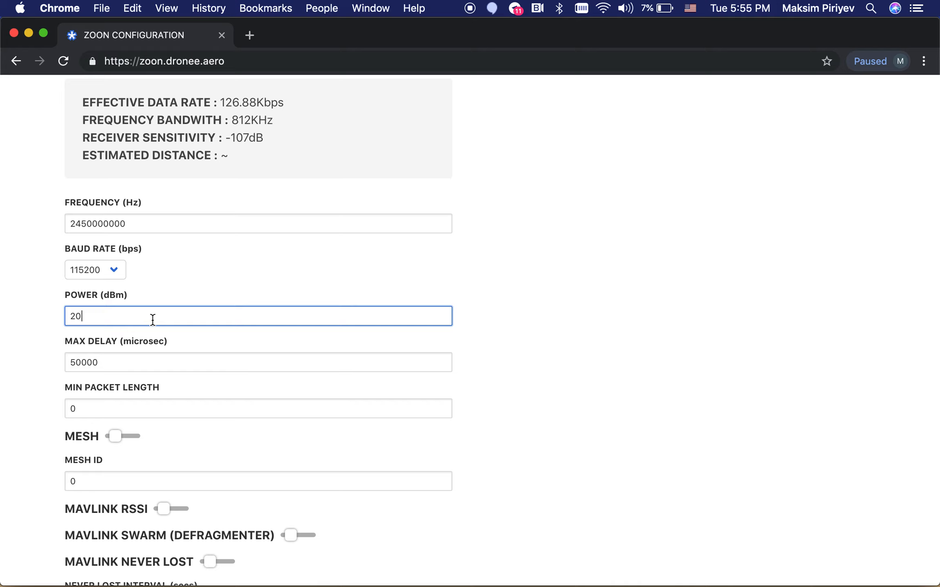
{"action": "key", "text": "BackSpace"}
{"action": "key", "text": "BackSpace"}
{"action": "type", "text": "18"}
{"action": "key", "text": "BackSpace"}
{"action": "key", "text": "BackSpace"}
{"action": "type", "text": "20"}
Inspect the maximum delay value in the radio settings.
{"action": "scroll", "coordinate": [193, 362], "scroll_direction": "down", "scroll_amount": 1}
{"action": "scroll", "coordinate": [193, 362], "scroll_direction": "down", "scroll_amount": 4}
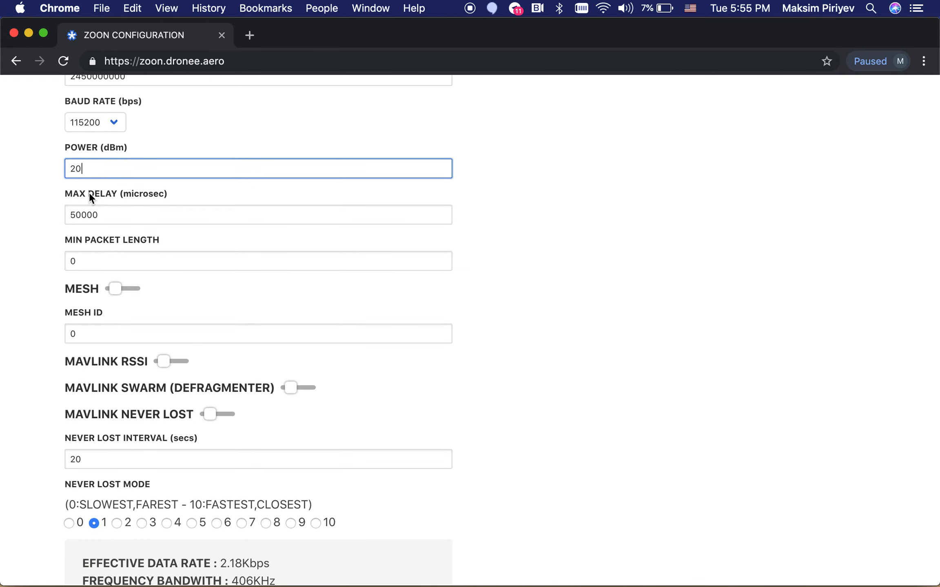
{"action": "double_click", "coordinate": [120, 219]}
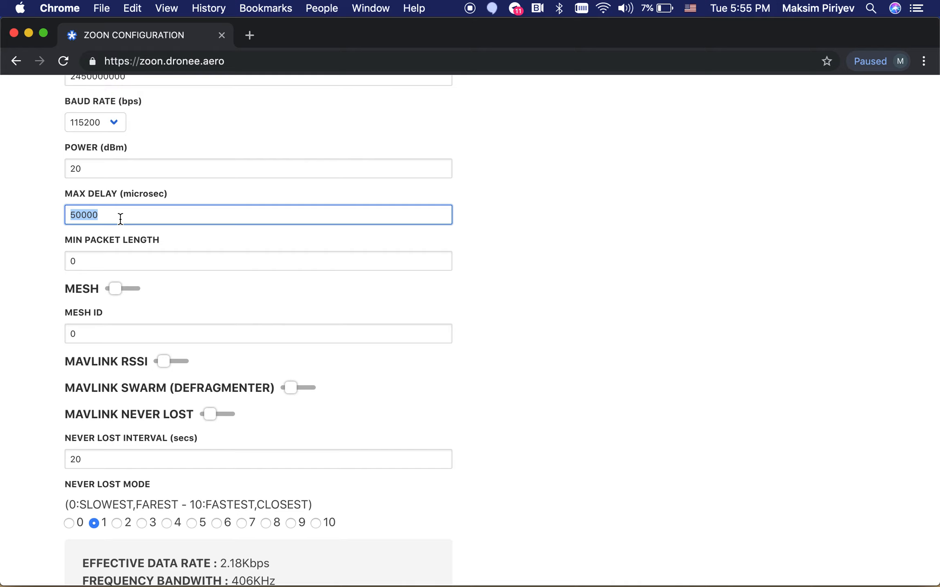
Turn on Mesh, set the mesh ID to 3, and turn Mesh off again.
{"action": "scroll", "coordinate": [180, 216], "scroll_direction": "down", "scroll_amount": 5}
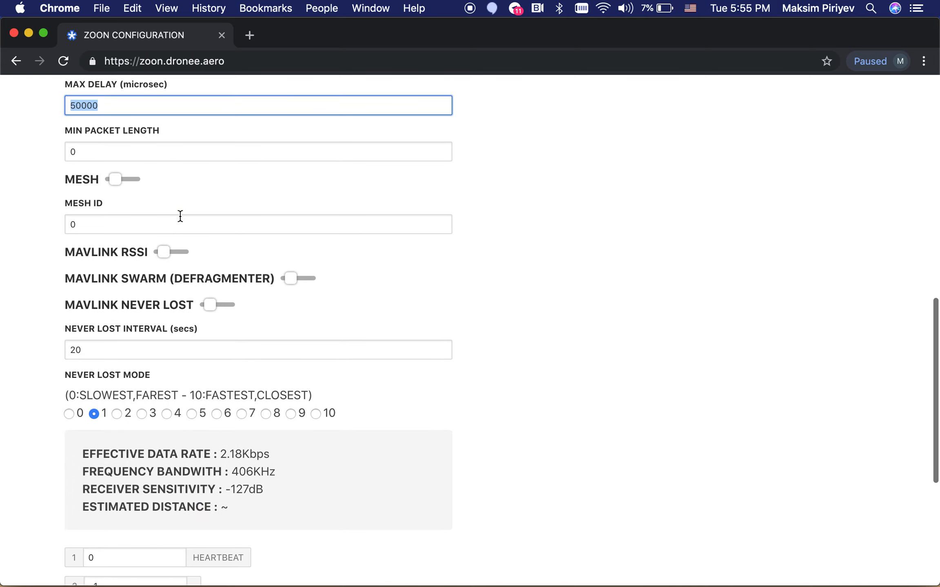
{"action": "scroll", "coordinate": [180, 216], "scroll_direction": "down", "scroll_amount": 1}
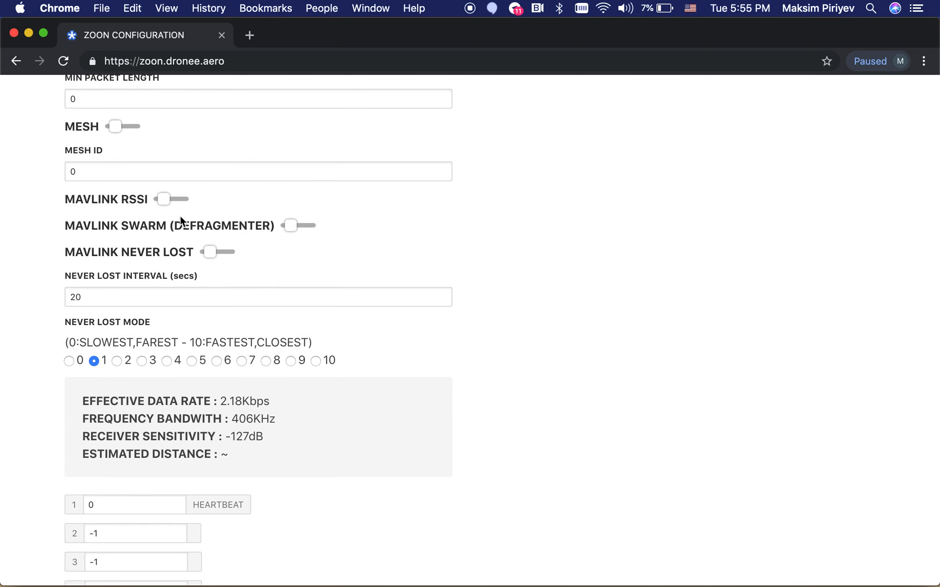
{"action": "left_click", "coordinate": [118, 127]}
{"action": "double_click", "coordinate": [116, 168]}
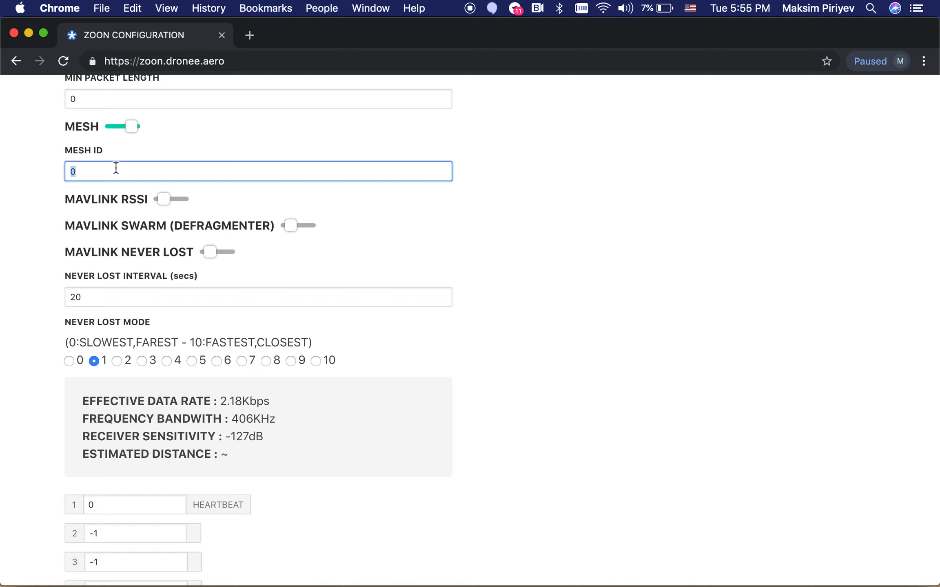
{"action": "type", "text": "3"}
{"action": "left_click", "coordinate": [131, 127]}
Enable MAVLink RSSI and MAVLink Swarm (Defragmenter).
{"action": "scroll", "coordinate": [233, 147], "scroll_direction": "down", "scroll_amount": 5}
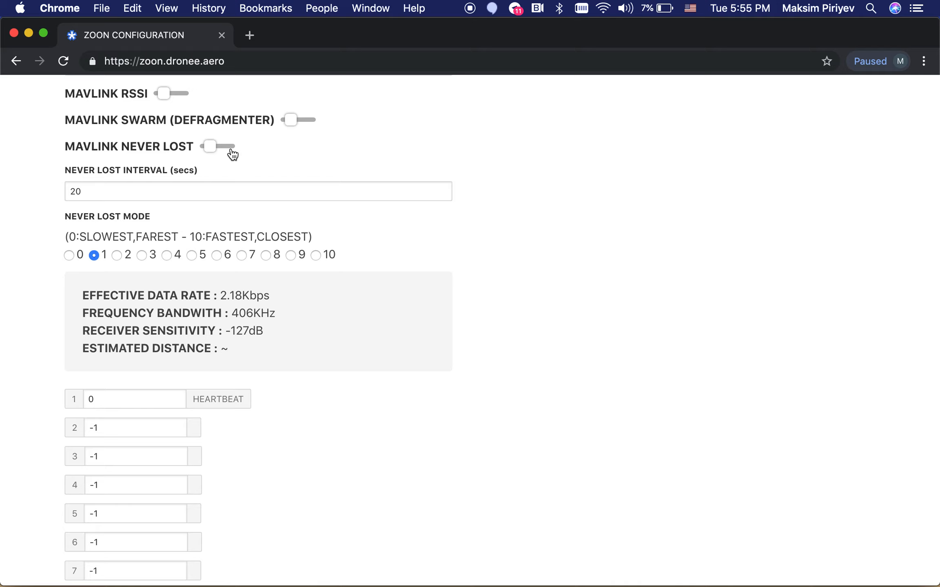
{"action": "left_click", "coordinate": [171, 94]}
{"action": "left_click", "coordinate": [304, 121]}
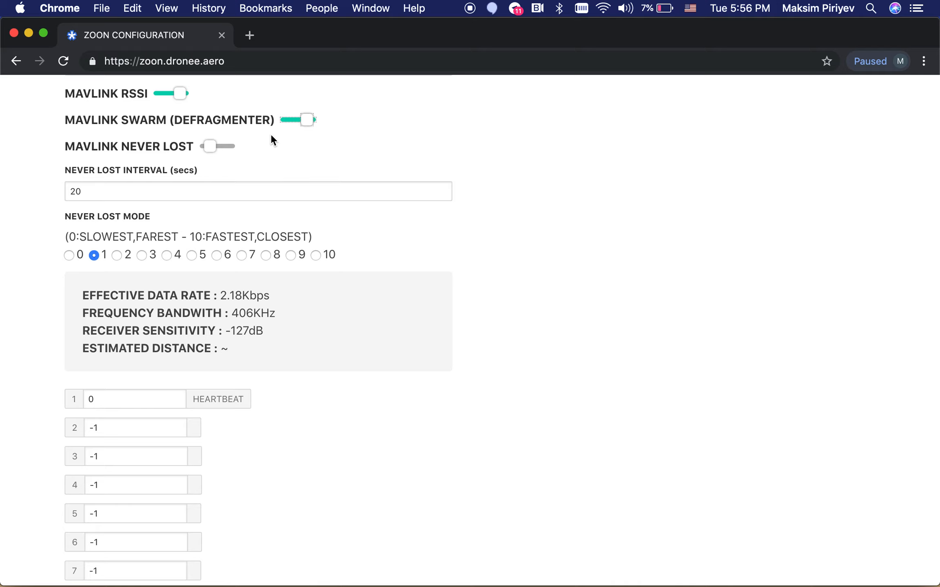
Enable MAVLink Never Lost and select never lost mode 1.
{"action": "left_click", "coordinate": [219, 150]}
{"action": "left_click", "coordinate": [129, 194]}
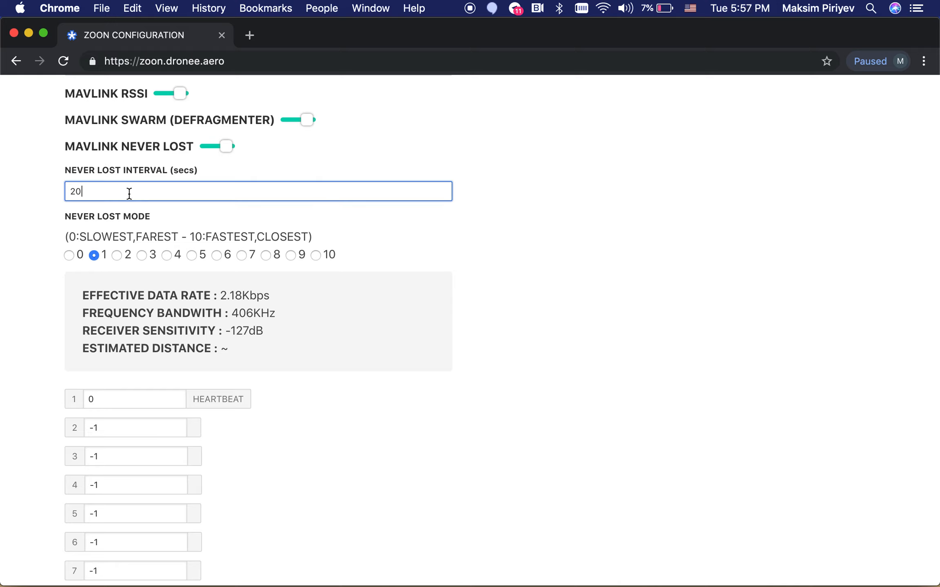
{"action": "left_click", "coordinate": [95, 257]}
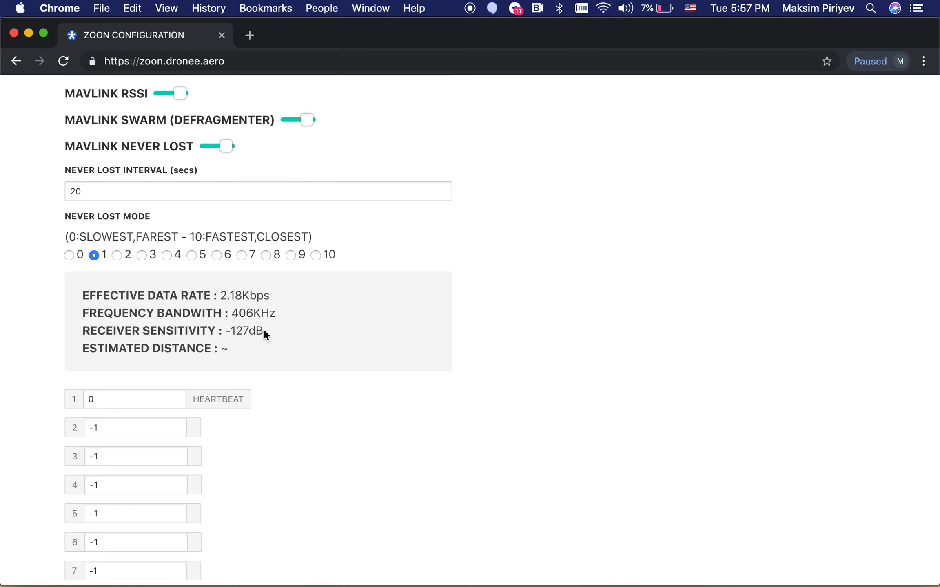
Set the second Never Lost message ID to 2 for SYSTEM_TIME.
{"action": "left_click", "coordinate": [148, 400]}
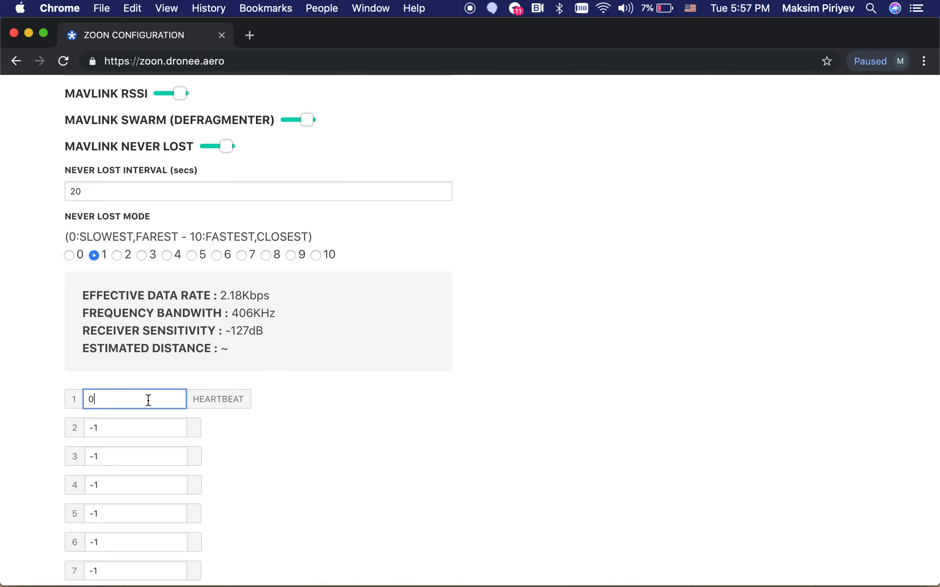
{"action": "scroll", "coordinate": [148, 400], "scroll_direction": "down", "scroll_amount": 2}
{"action": "scroll", "coordinate": [148, 400], "scroll_direction": "down", "scroll_amount": 1}
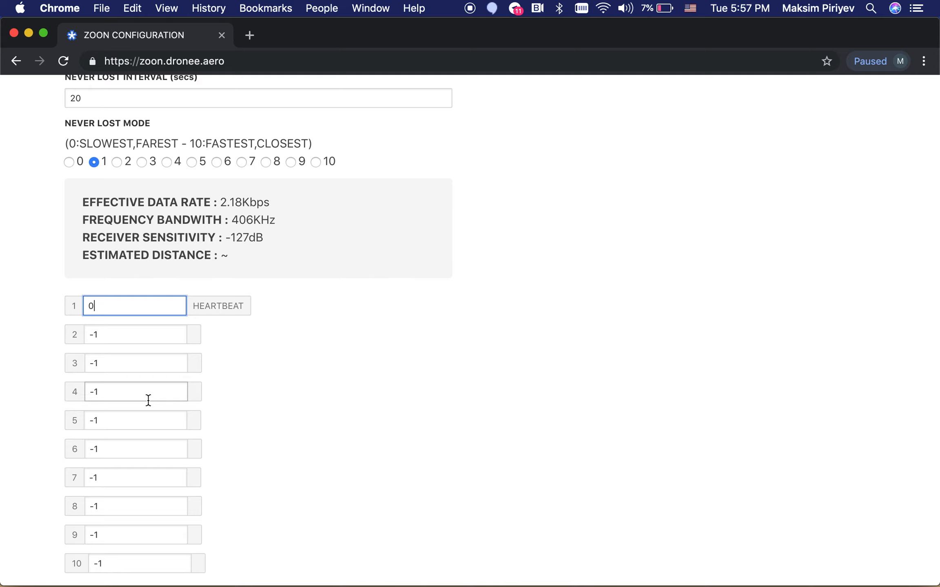
{"action": "left_click", "coordinate": [129, 338]}
{"action": "type", "text": "2"}
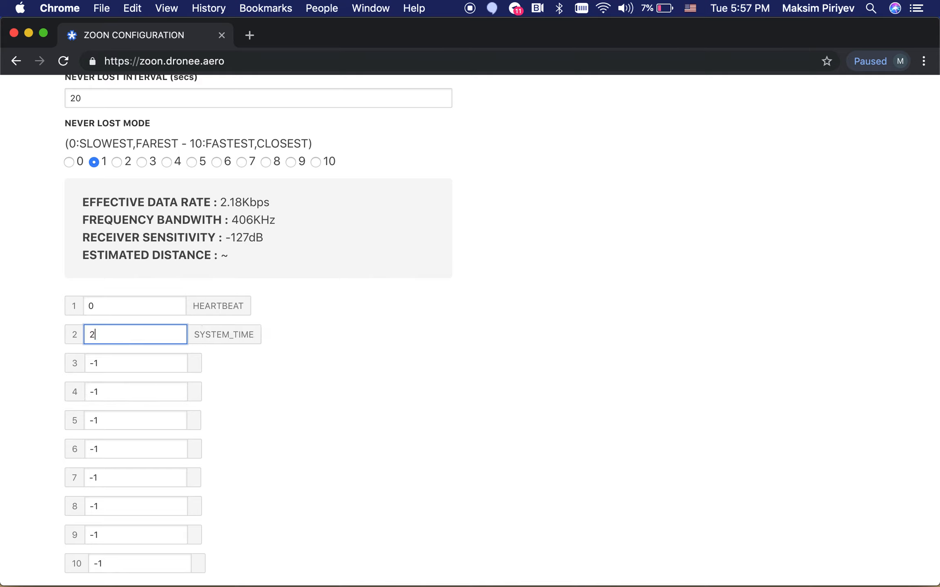
Try 135 as the third Never Lost message ID and replace it with 155 for DIGICAM_CONTROL.
{"action": "left_click", "coordinate": [130, 363]}
{"action": "type", "text": "135"}
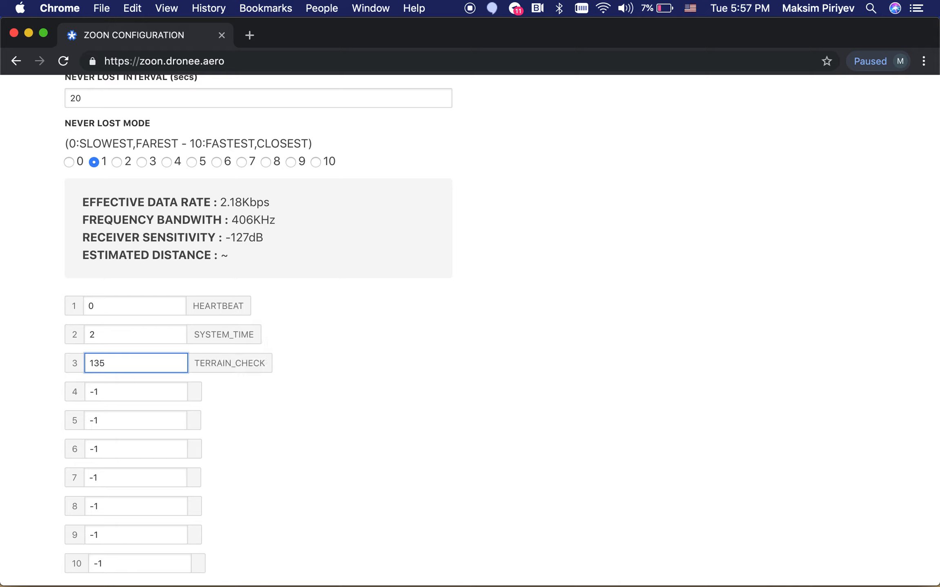
{"action": "key", "text": "BackSpace"}
{"action": "key", "text": "BackSpace"}
{"action": "type", "text": "55"}
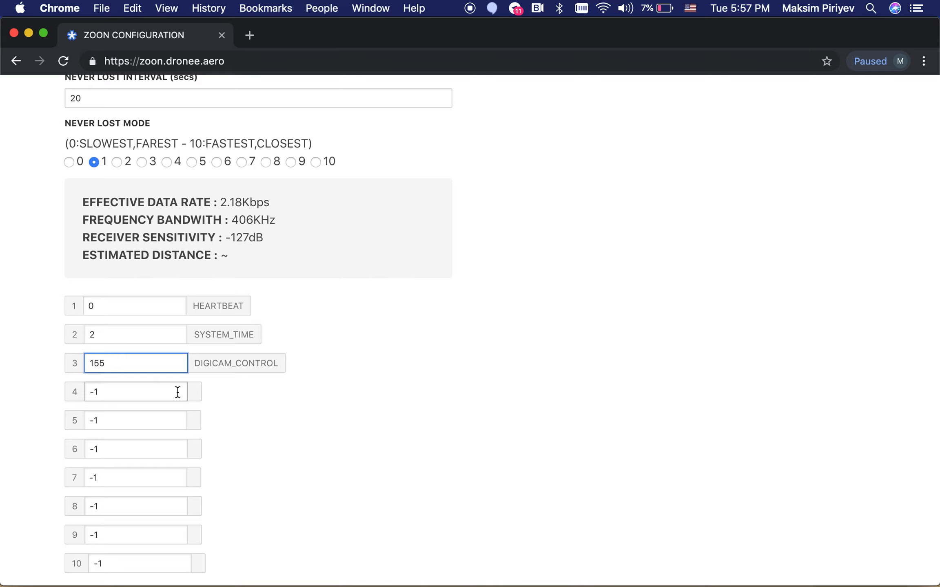
{"action": "left_click", "coordinate": [322, 395]}
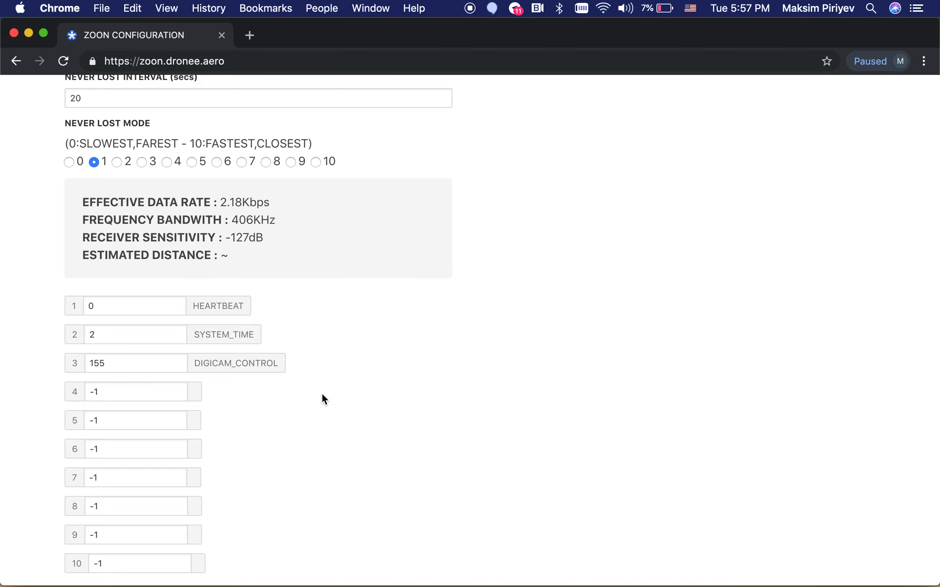
{"action": "scroll", "coordinate": [323, 398], "scroll_direction": "up", "scroll_amount": 4}
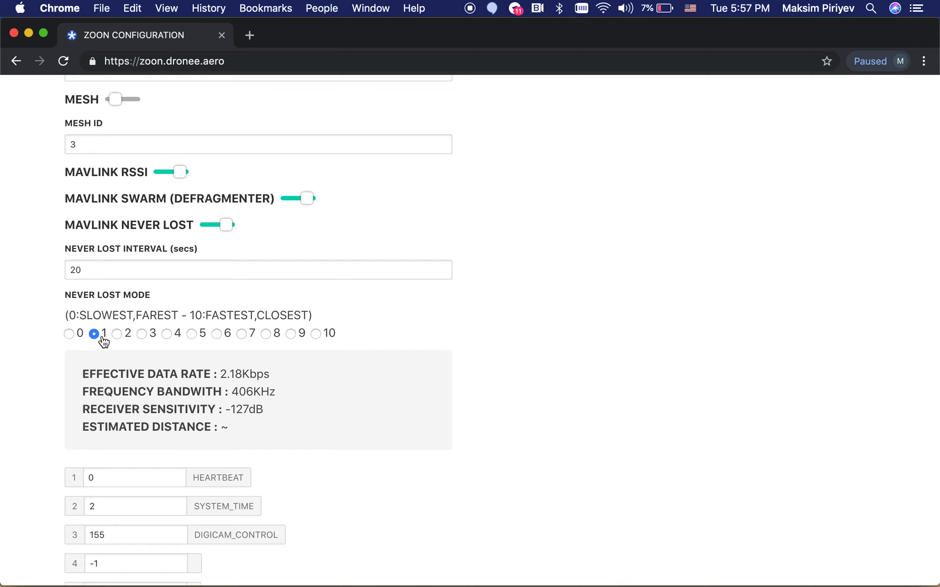
{"action": "left_click", "coordinate": [171, 272]}
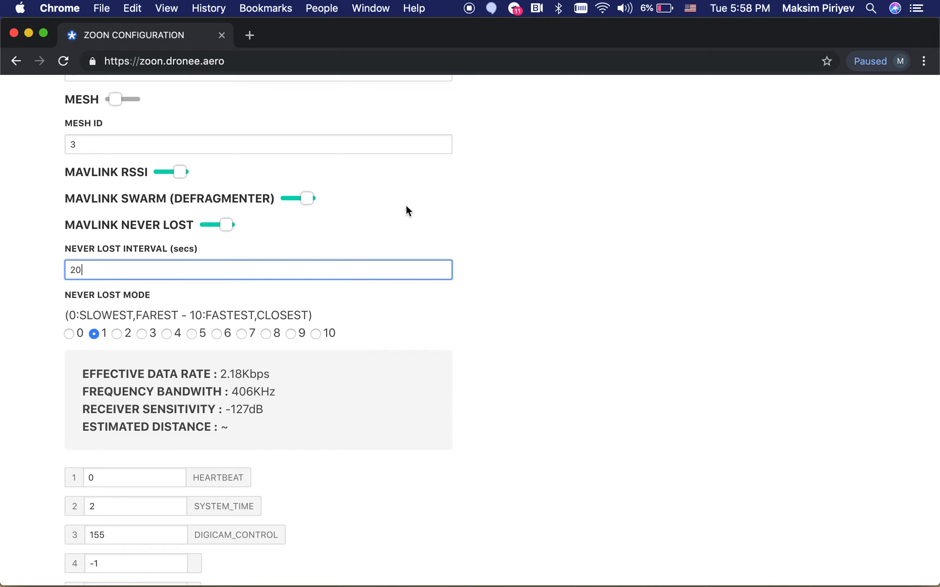
{"action": "scroll", "coordinate": [432, 137], "scroll_direction": "up", "scroll_amount": 15}
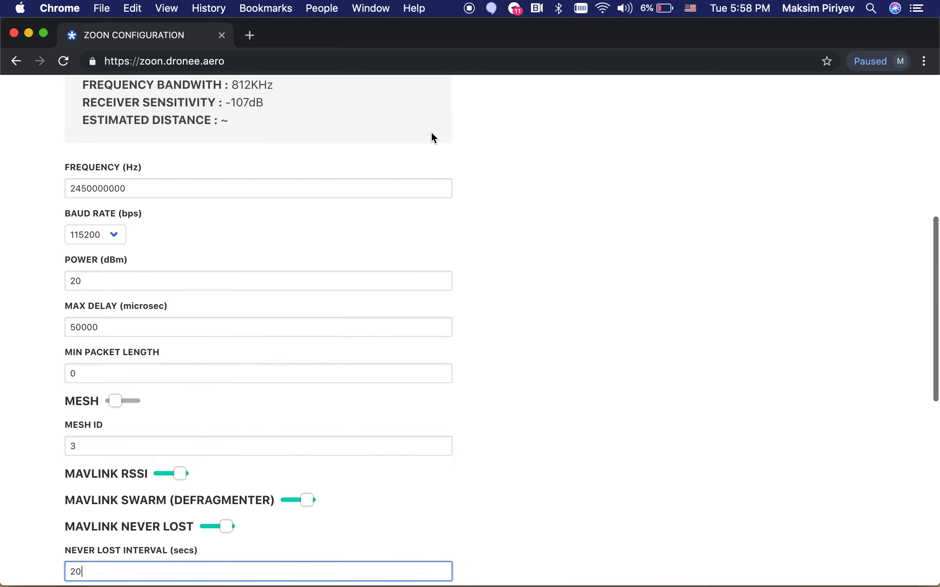